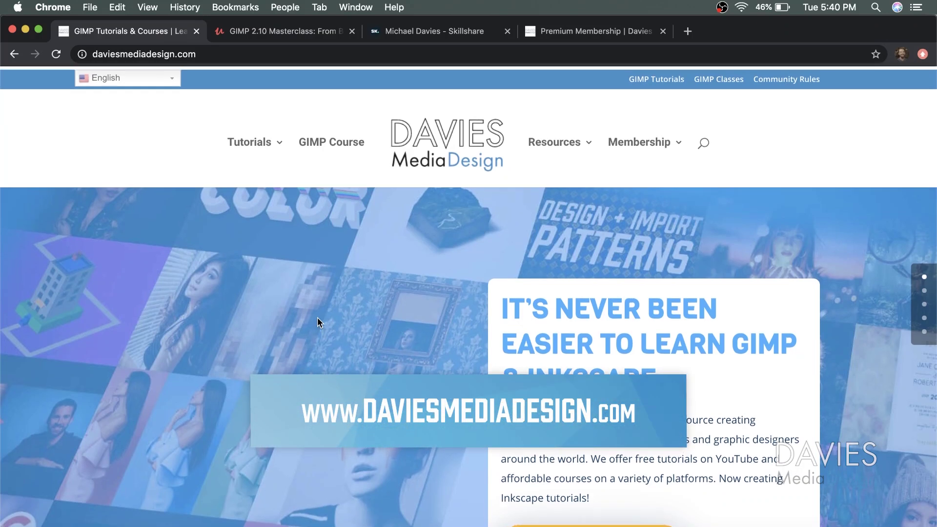
Scroll through the daviesmediadesign.com homepage, then switch to the Udemy GIMP 2.10 Masterclass tab
{"action": "scroll", "coordinate": [317, 318], "scroll_direction": "down", "scroll_amount": 10}
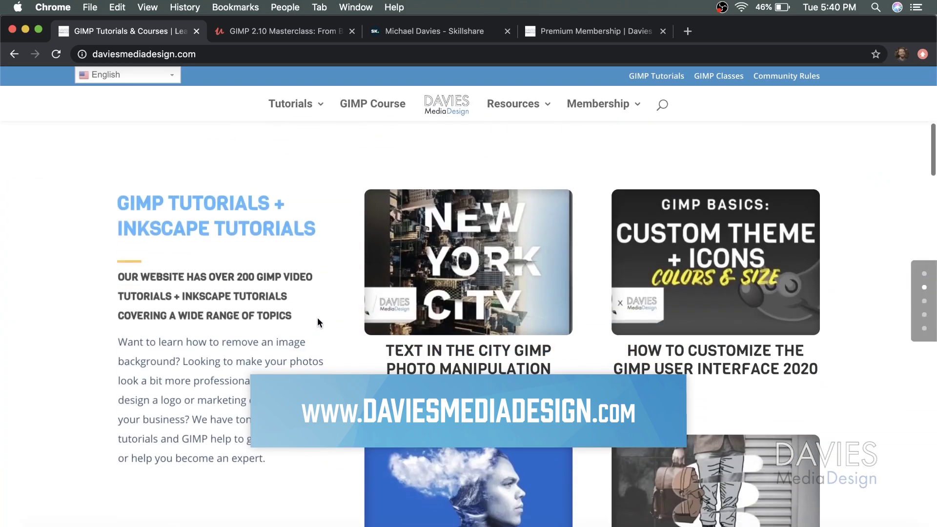
{"action": "scroll", "coordinate": [318, 318], "scroll_direction": "down", "scroll_amount": 8}
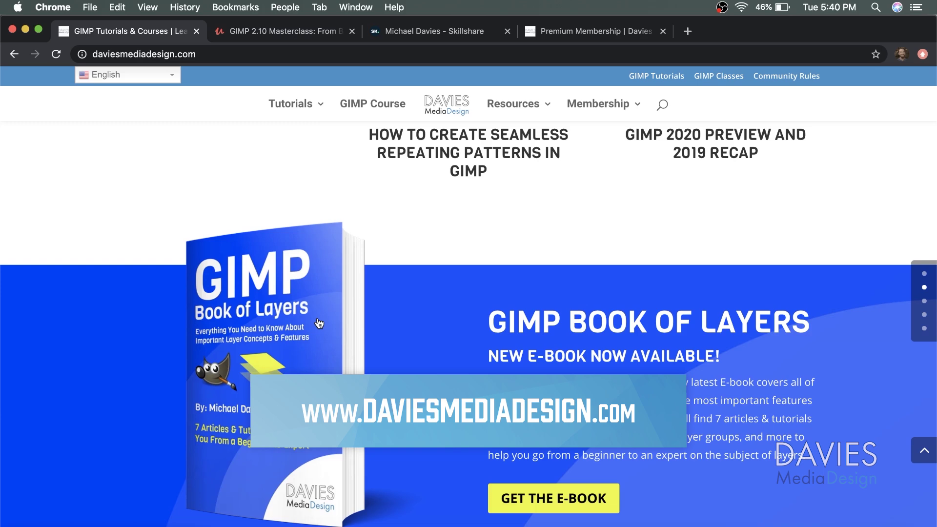
{"action": "scroll", "coordinate": [318, 322], "scroll_direction": "up", "scroll_amount": 5}
{"action": "scroll", "coordinate": [317, 323], "scroll_direction": "down", "scroll_amount": 8}
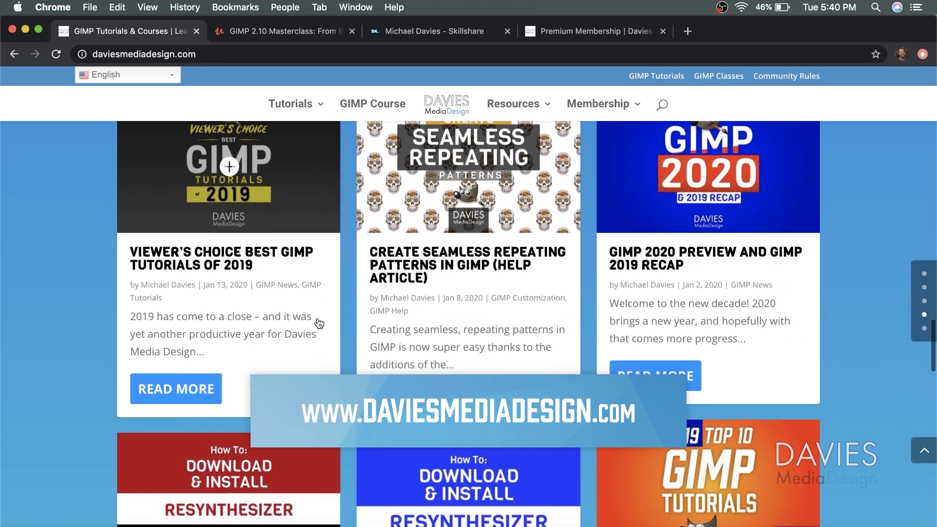
{"action": "scroll", "coordinate": [317, 319], "scroll_direction": "down", "scroll_amount": 10}
{"action": "key", "text": "ctrl+Tab"}
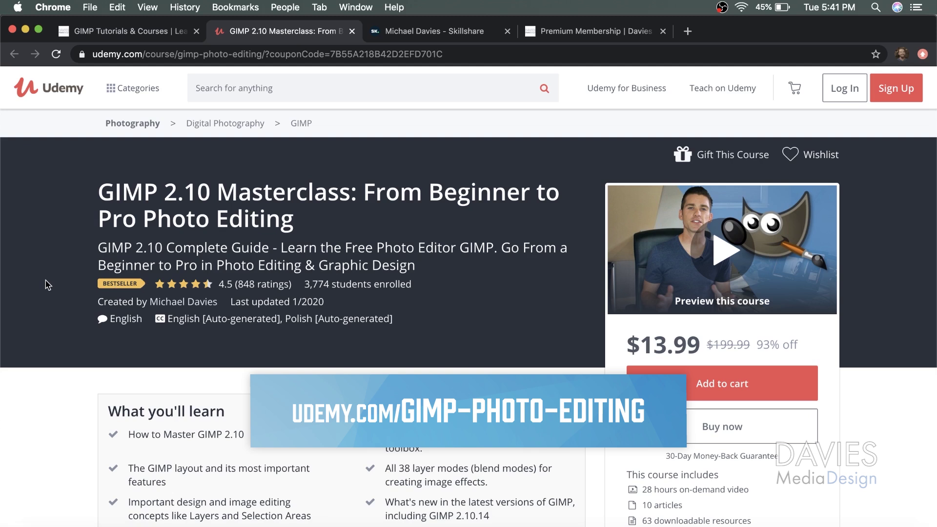
Move past the Skillshare profile to the Premium Membership tab and scroll down to Subscription Options
{"action": "key", "text": "ctrl+Tab"}
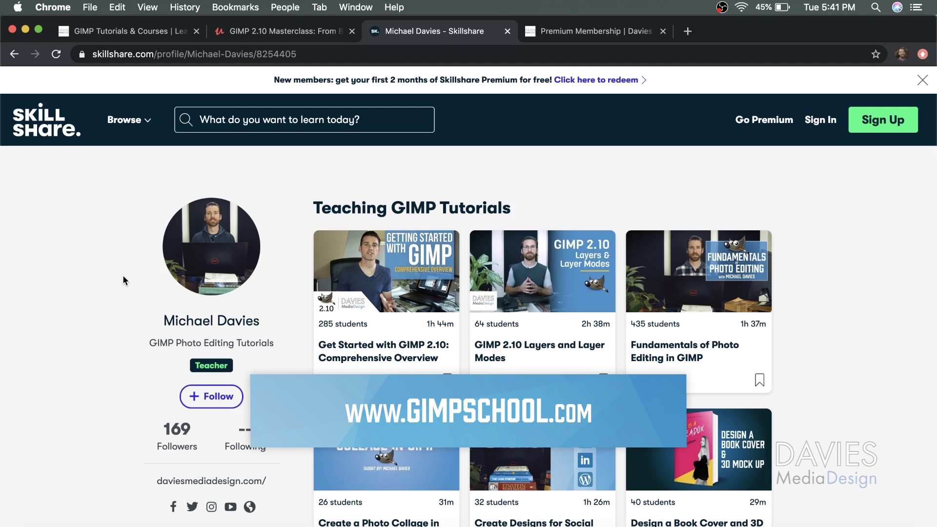
{"action": "key", "text": "ctrl+Tab"}
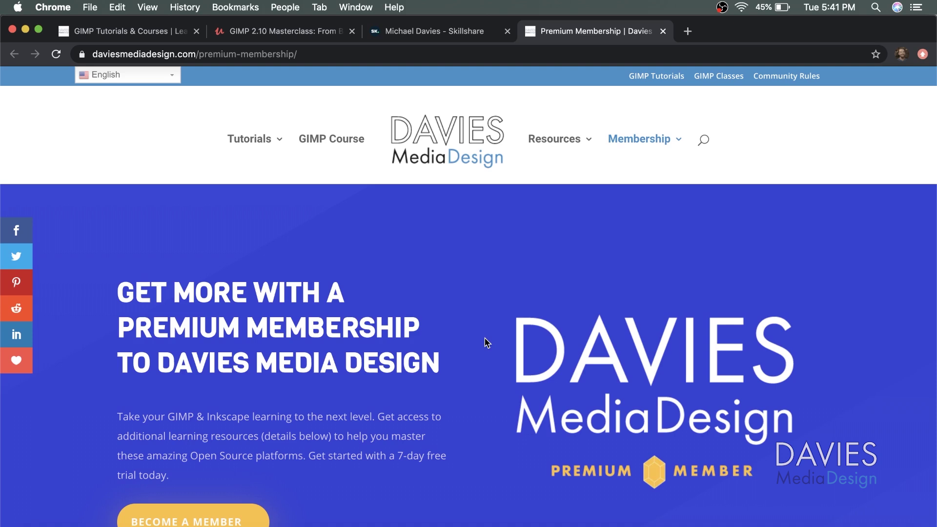
{"action": "scroll", "coordinate": [486, 342], "scroll_direction": "down", "scroll_amount": 10}
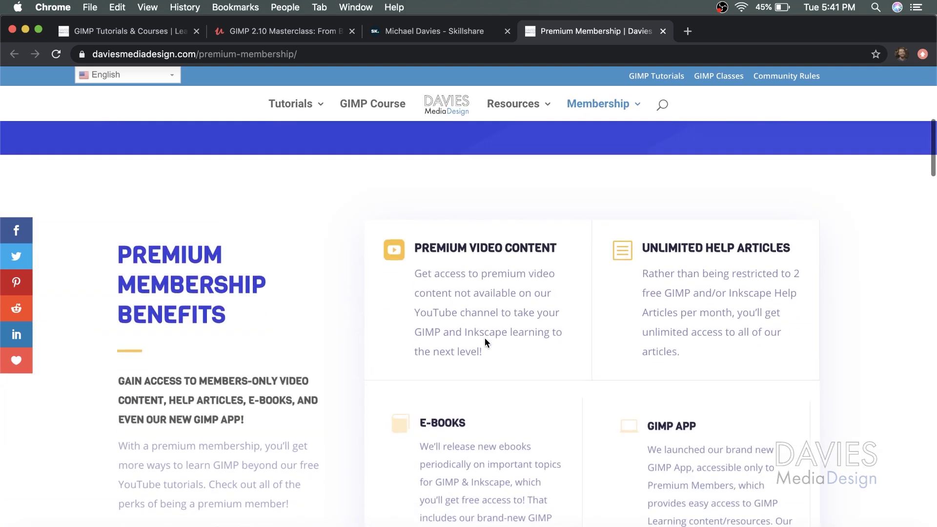
{"action": "scroll", "coordinate": [485, 337], "scroll_direction": "down", "scroll_amount": 4}
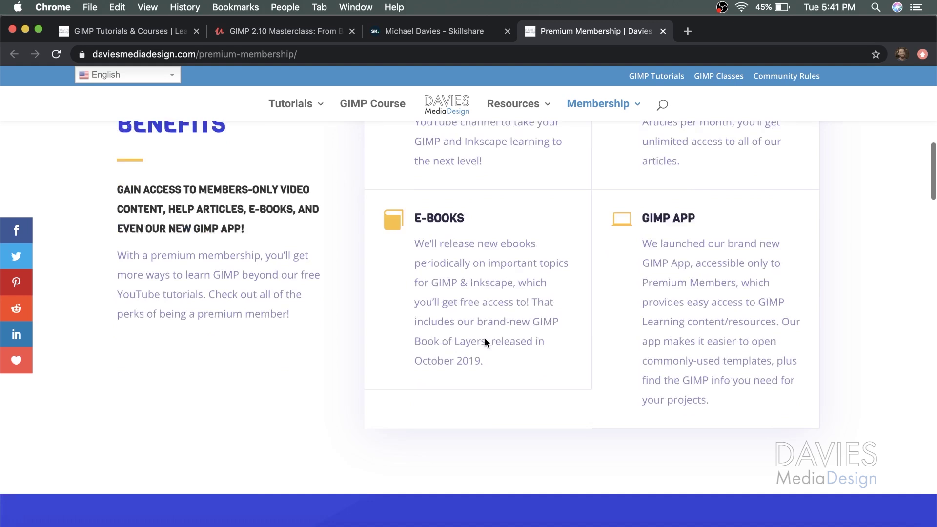
{"action": "scroll", "coordinate": [484, 338], "scroll_direction": "down", "scroll_amount": 8}
{"action": "scroll", "coordinate": [485, 340], "scroll_direction": "down", "scroll_amount": 10}
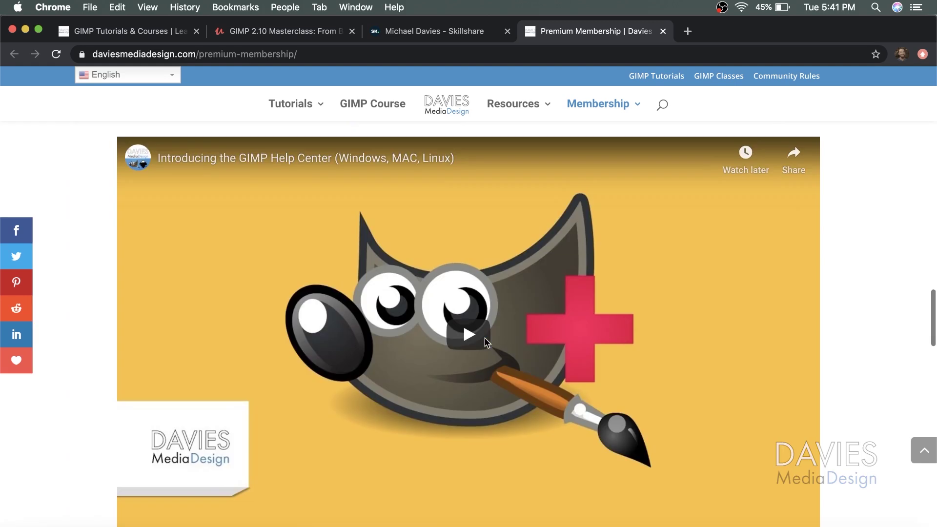
{"action": "scroll", "coordinate": [485, 340], "scroll_direction": "down", "scroll_amount": 14}
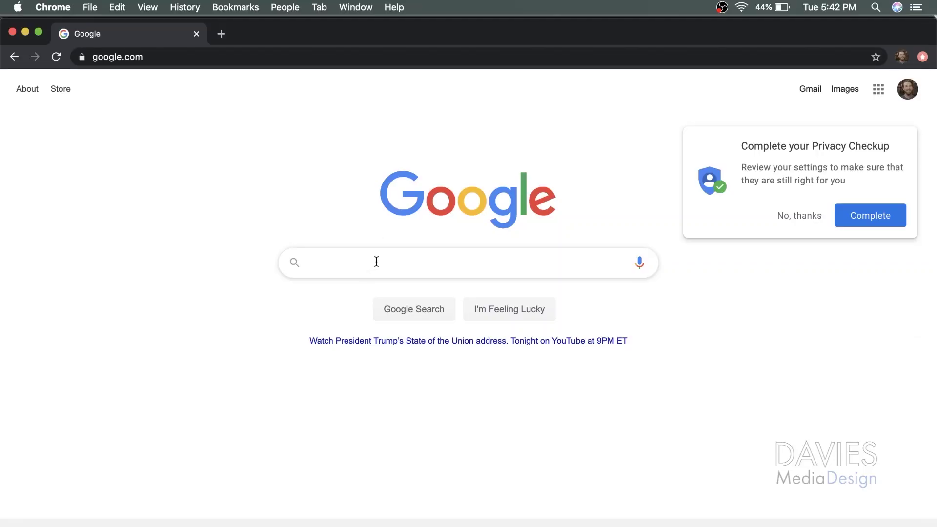
Search Google for 'Google fonts' and scroll the fonts.google.com catalog toward the Cambay card
{"action": "left_click", "coordinate": [376, 262]}
{"action": "type", "text": "Google fonts"}
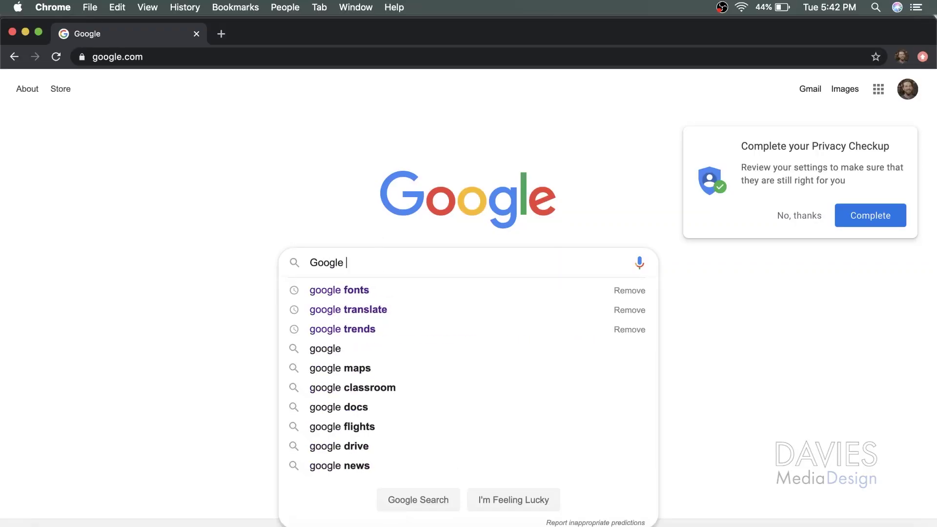
{"action": "key", "text": "Return"}
{"action": "scroll", "coordinate": [76, 291], "scroll_direction": "down", "scroll_amount": 5}
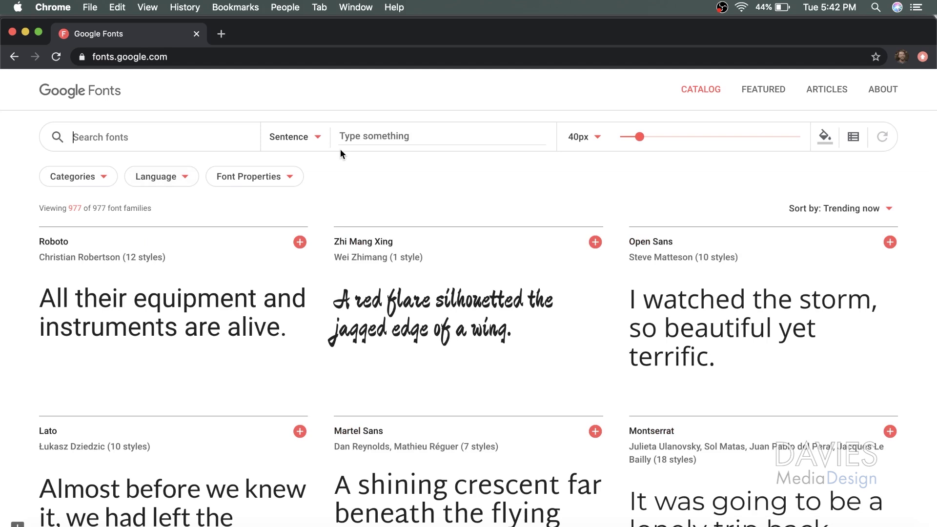
{"action": "scroll", "coordinate": [576, 341], "scroll_direction": "down", "scroll_amount": 8}
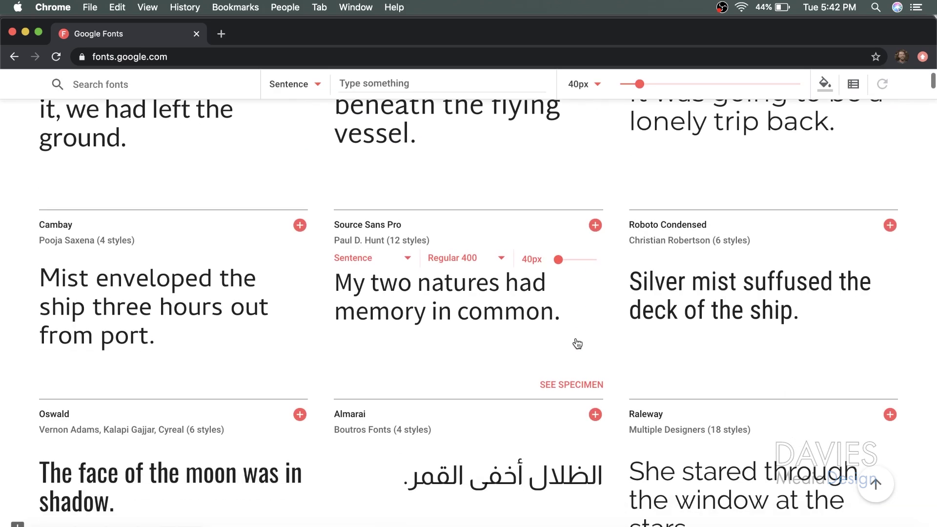
{"action": "scroll", "coordinate": [576, 338], "scroll_direction": "down", "scroll_amount": 2}
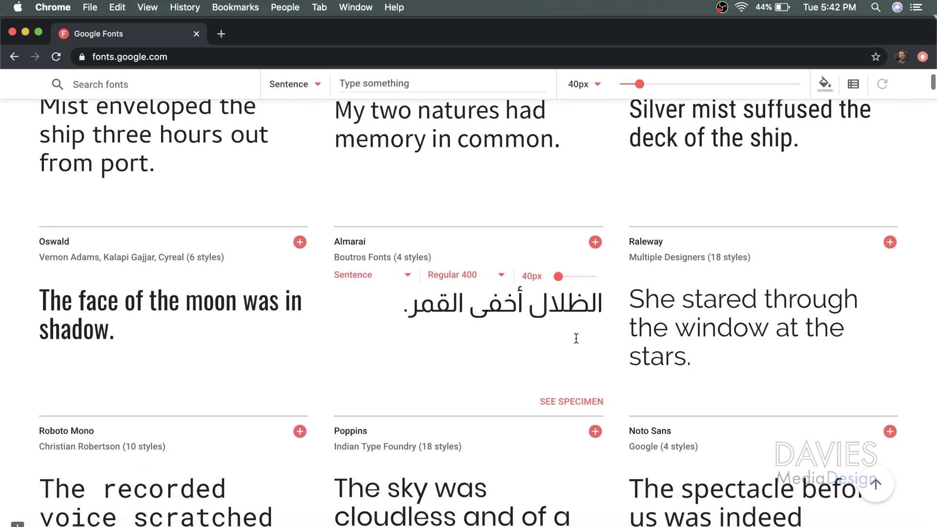
{"action": "scroll", "coordinate": [576, 338], "scroll_direction": "up", "scroll_amount": 2}
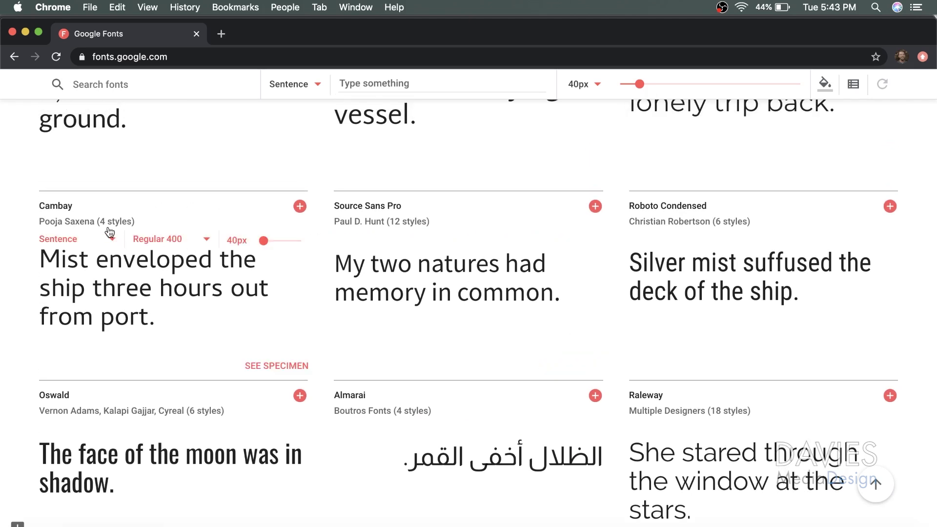
Open the Cambay font's specimen page and look over its styles
{"action": "left_click", "coordinate": [59, 206]}
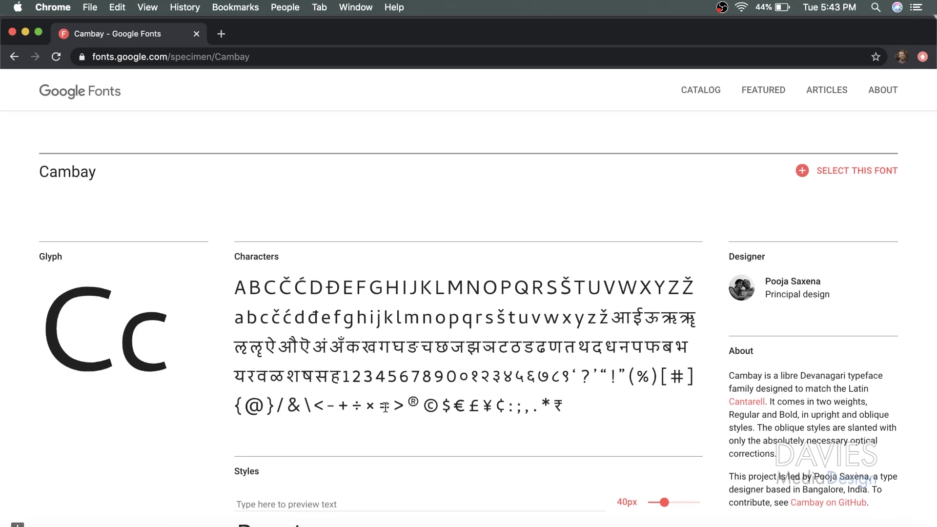
{"action": "scroll", "coordinate": [385, 407], "scroll_direction": "down", "scroll_amount": 2}
{"action": "scroll", "coordinate": [385, 407], "scroll_direction": "down", "scroll_amount": 3}
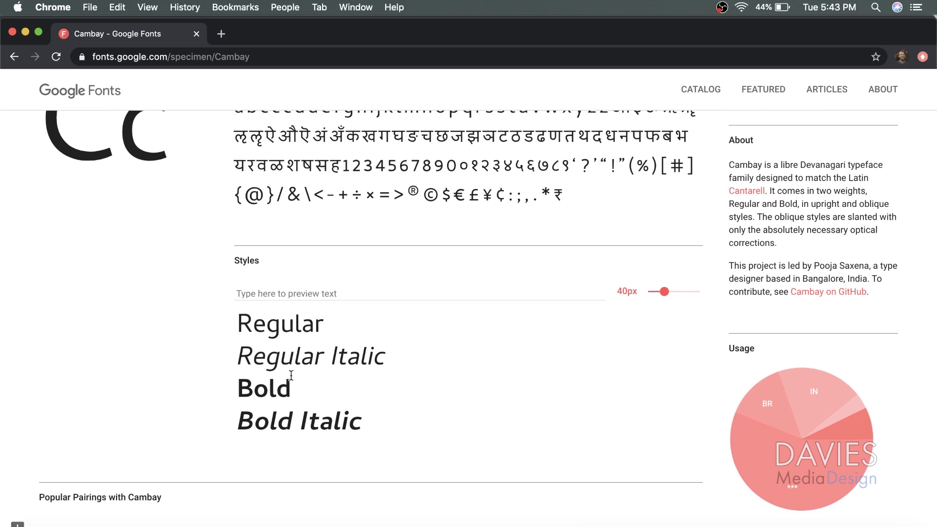
{"action": "scroll", "coordinate": [363, 287], "scroll_direction": "down", "scroll_amount": 3}
{"action": "scroll", "coordinate": [363, 286], "scroll_direction": "up", "scroll_amount": 8}
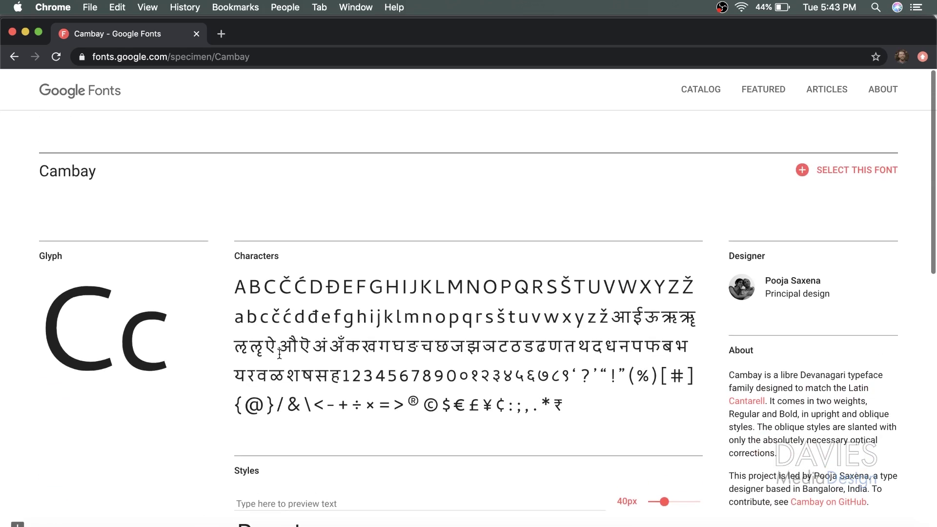
Select the Cambay family and download it, then open the download's options
{"action": "left_click", "coordinate": [802, 171]}
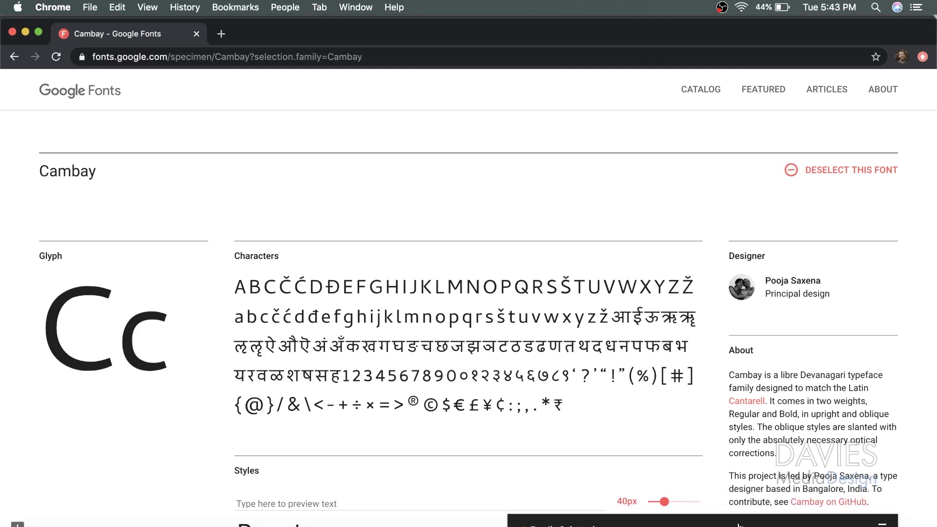
{"action": "left_click", "coordinate": [561, 519]}
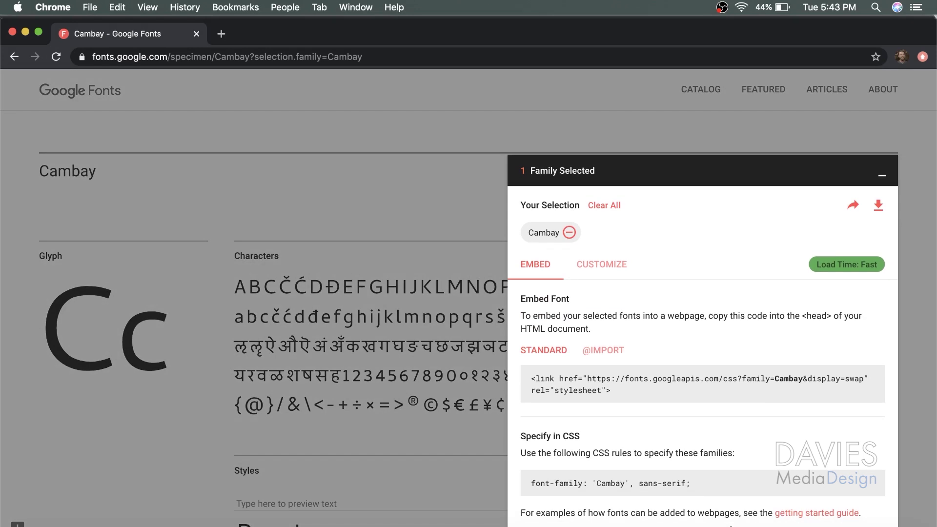
{"action": "left_click", "coordinate": [878, 205]}
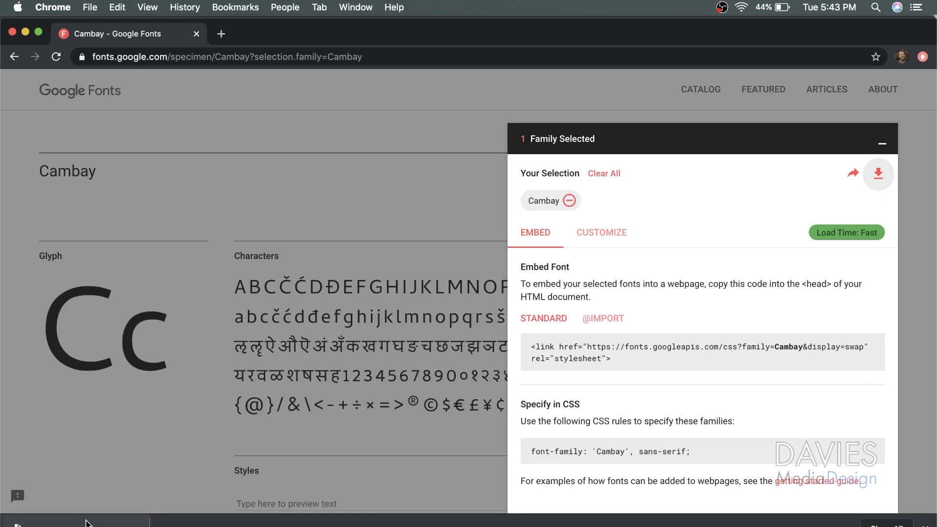
{"action": "left_click", "coordinate": [134, 522]}
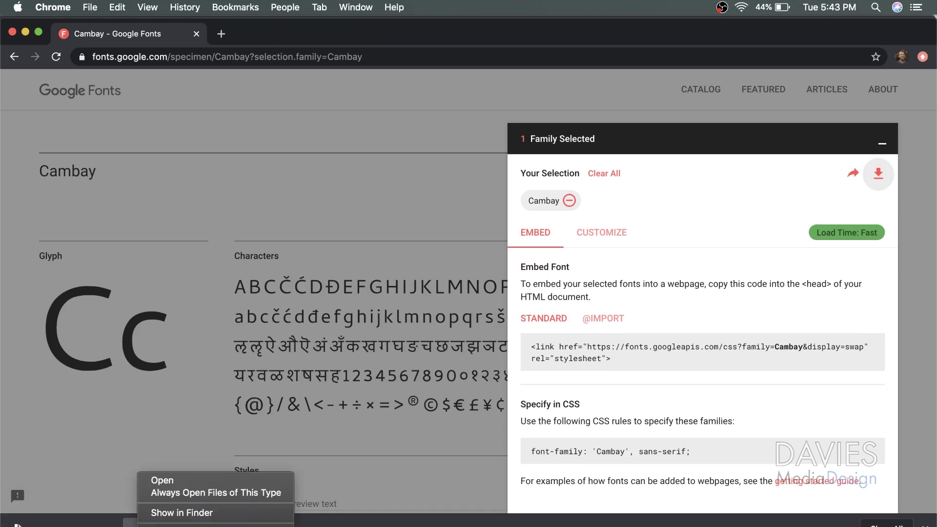
Reveal Cambay.zip in Finder, extract it, and open the resulting Cambay folder
{"action": "left_click", "coordinate": [166, 513]}
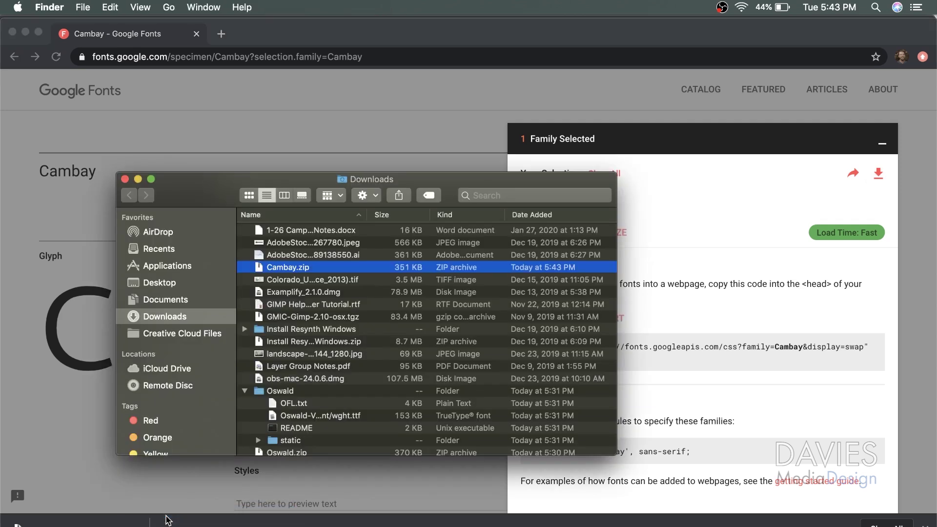
{"action": "double_click", "coordinate": [304, 267]}
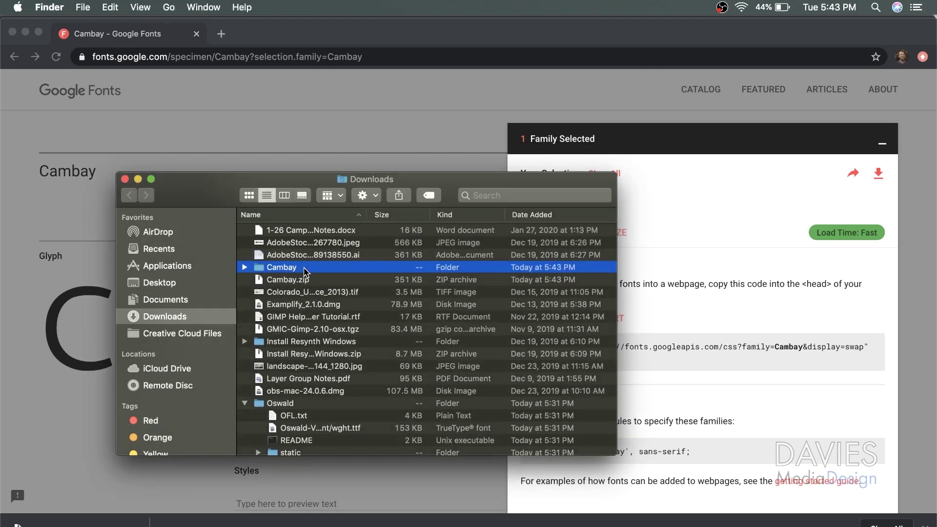
{"action": "left_click", "coordinate": [244, 267]}
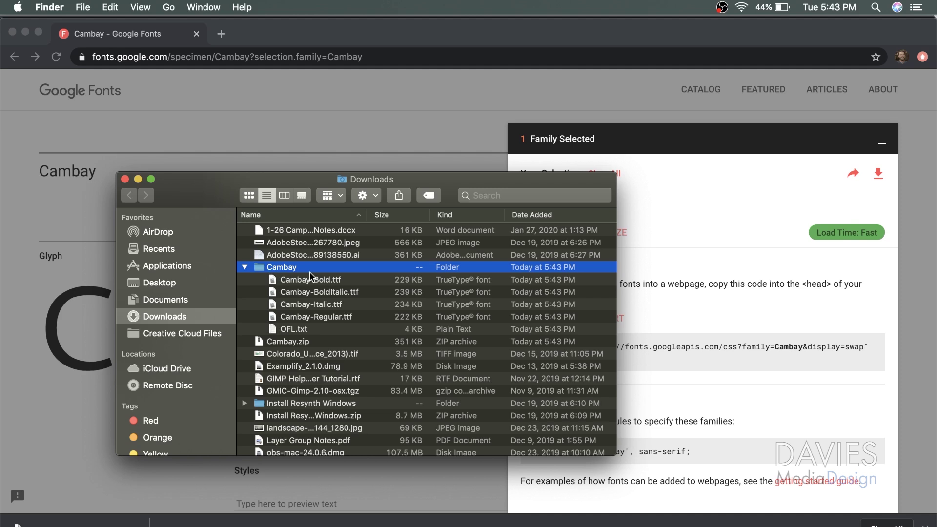
{"action": "double_click", "coordinate": [283, 267]}
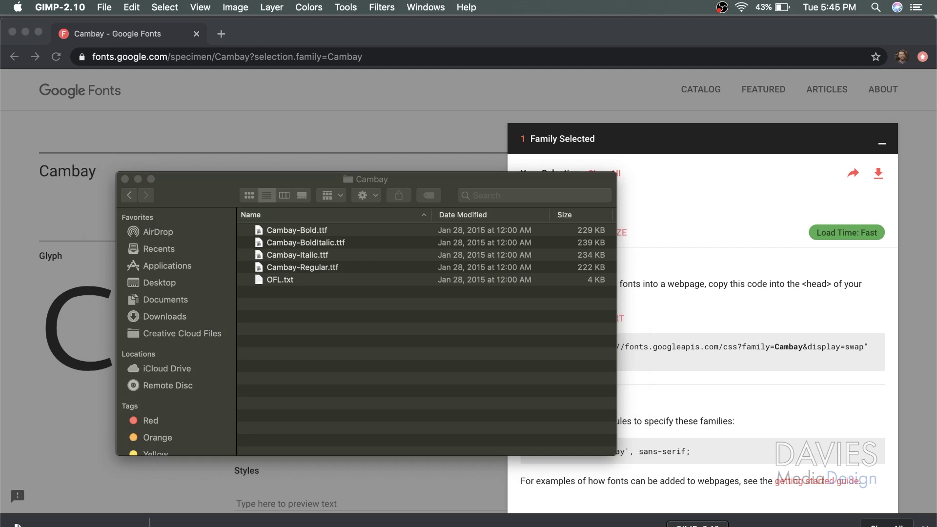
In Preferences, go to Folders > Fonts and select the personal GIMP 2.10 fonts folder path
{"action": "left_click", "coordinate": [53, 8]}
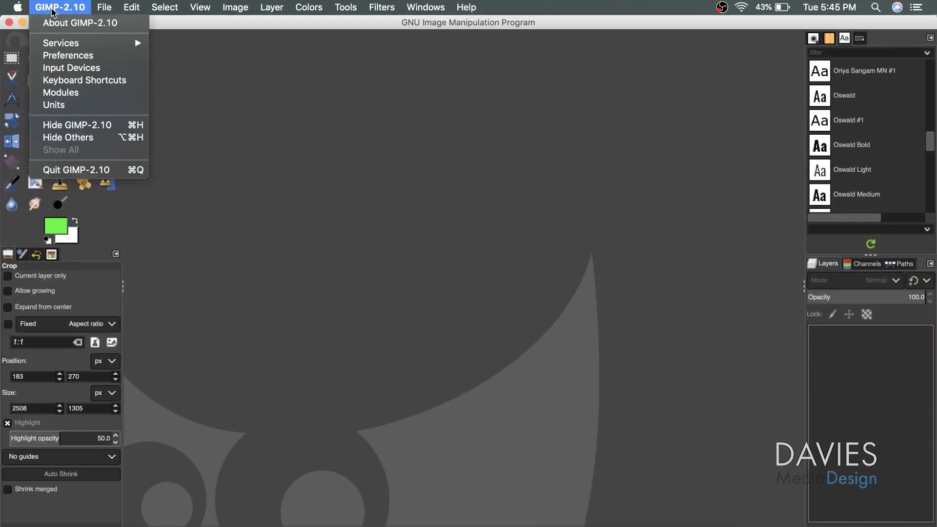
{"action": "left_click", "coordinate": [79, 57]}
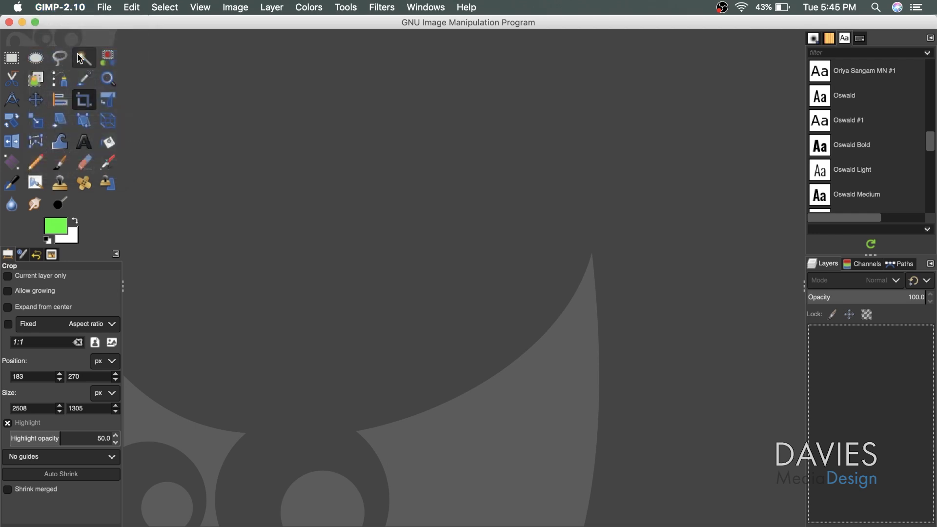
{"action": "scroll", "coordinate": [197, 313], "scroll_direction": "down", "scroll_amount": 1}
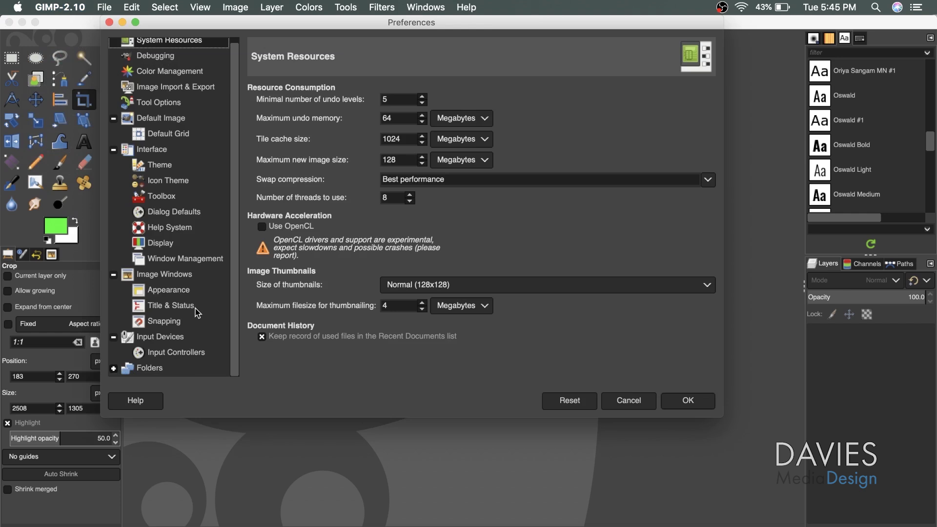
{"action": "left_click", "coordinate": [115, 368]}
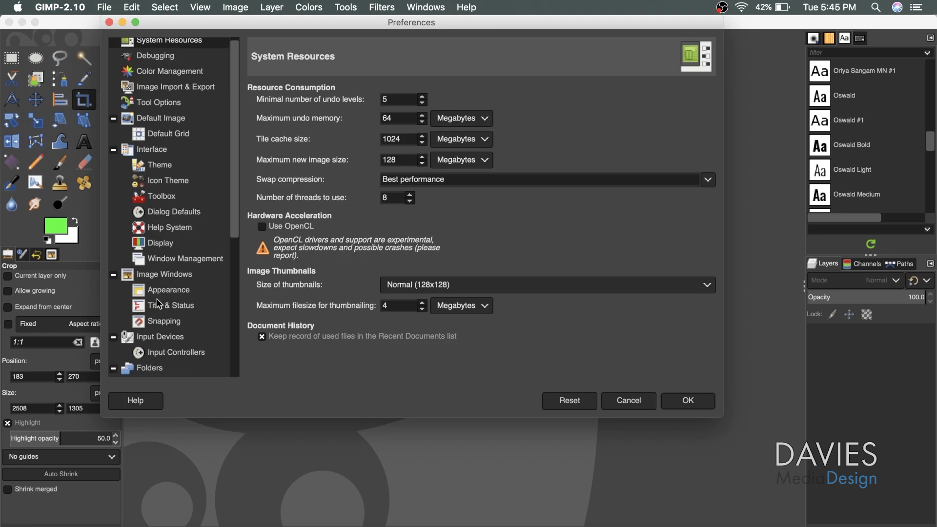
{"action": "scroll", "coordinate": [157, 304], "scroll_direction": "down", "scroll_amount": 5}
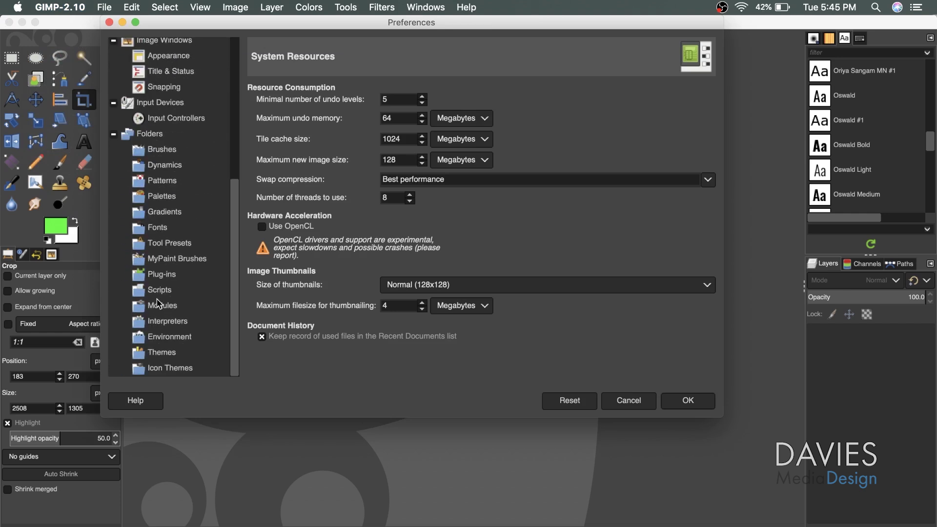
{"action": "left_click", "coordinate": [157, 227]}
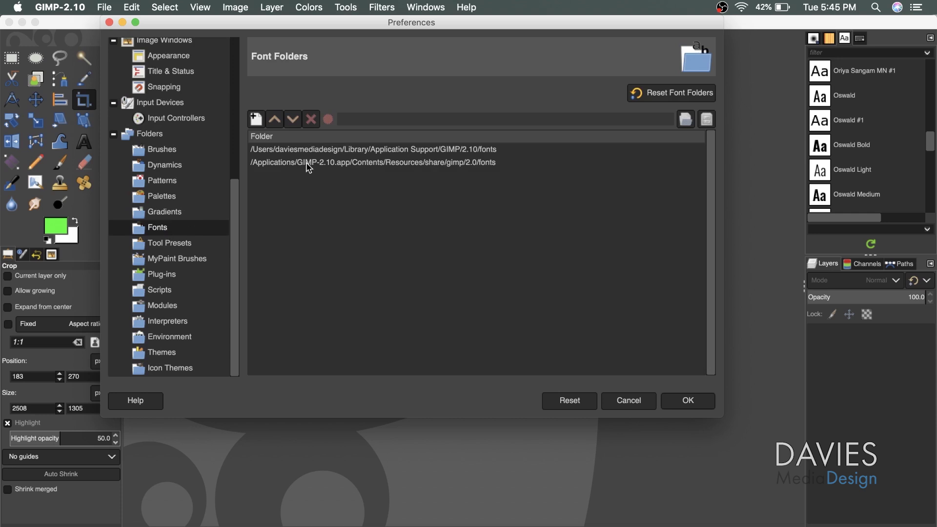
{"action": "left_click", "coordinate": [349, 150]}
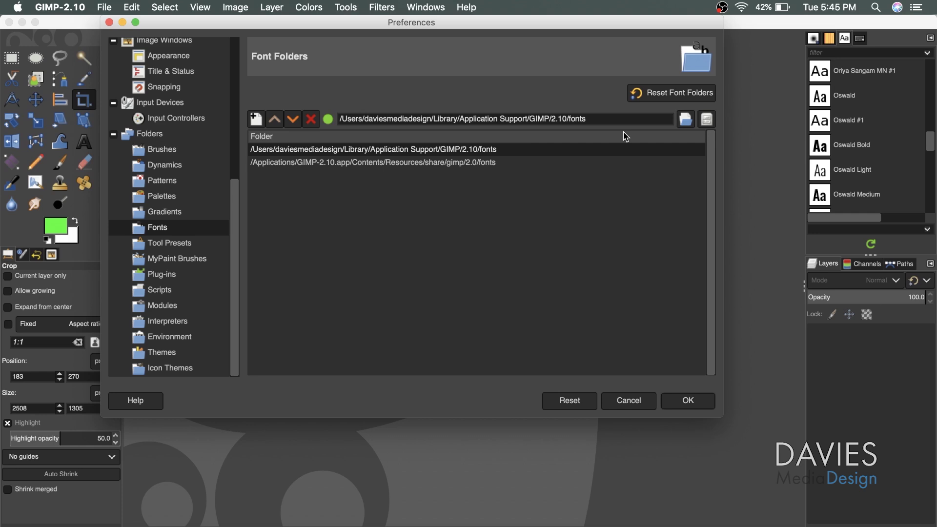
Open the empty GIMP fonts folder in Finder beside the Cambay font files window
{"action": "left_click", "coordinate": [707, 122]}
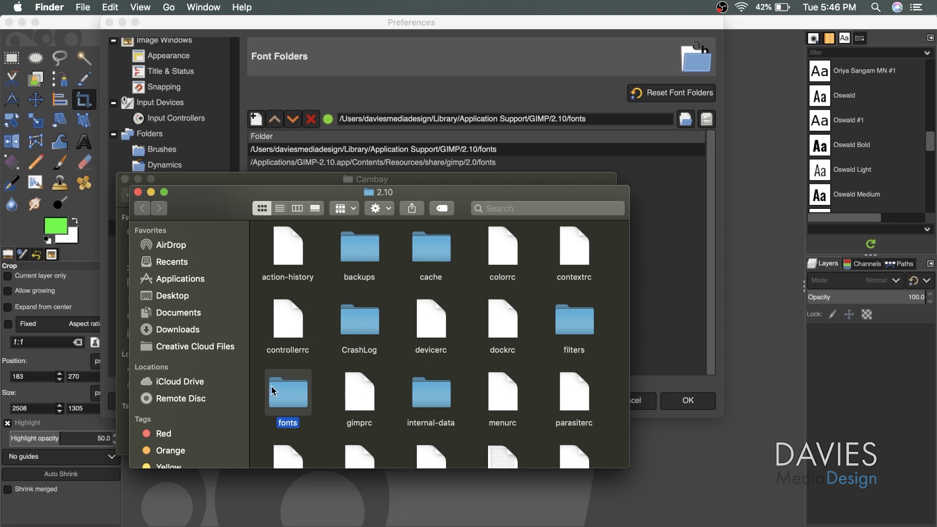
{"action": "double_click", "coordinate": [297, 399]}
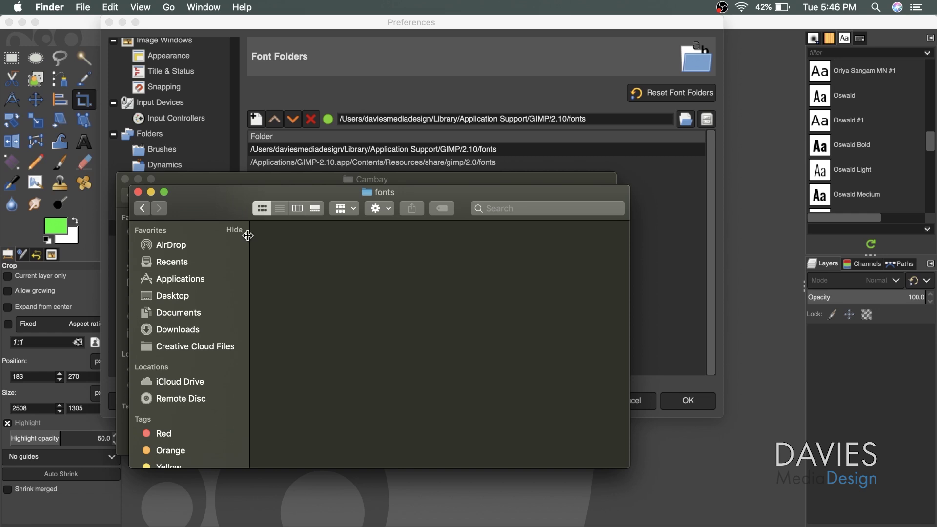
{"action": "left_click_drag", "start_coordinate": [192, 210], "coordinate": [448, 196]}
{"action": "left_click_drag", "start_coordinate": [192, 183], "coordinate": [83, 175]}
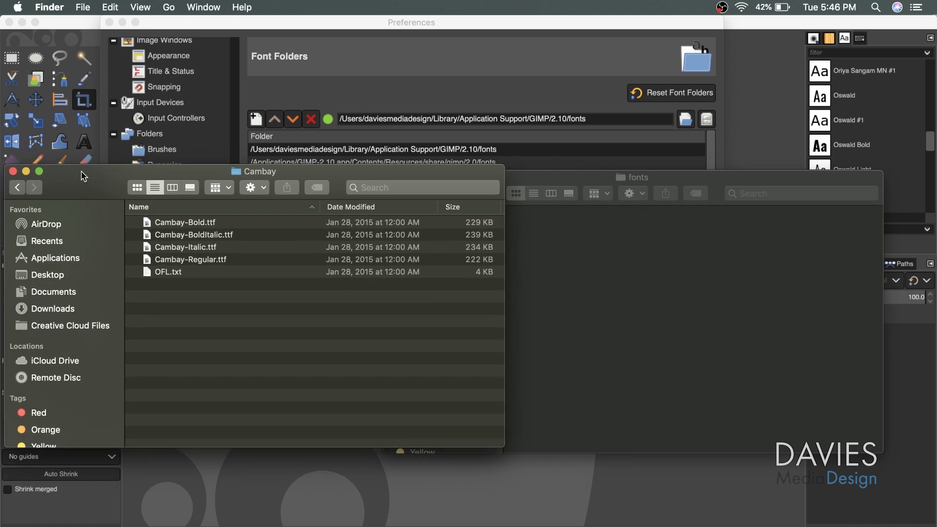
Paste the four Cambay .ttf files into the fonts folder and return to GIMP's Preferences
{"action": "left_click", "coordinate": [199, 224]}
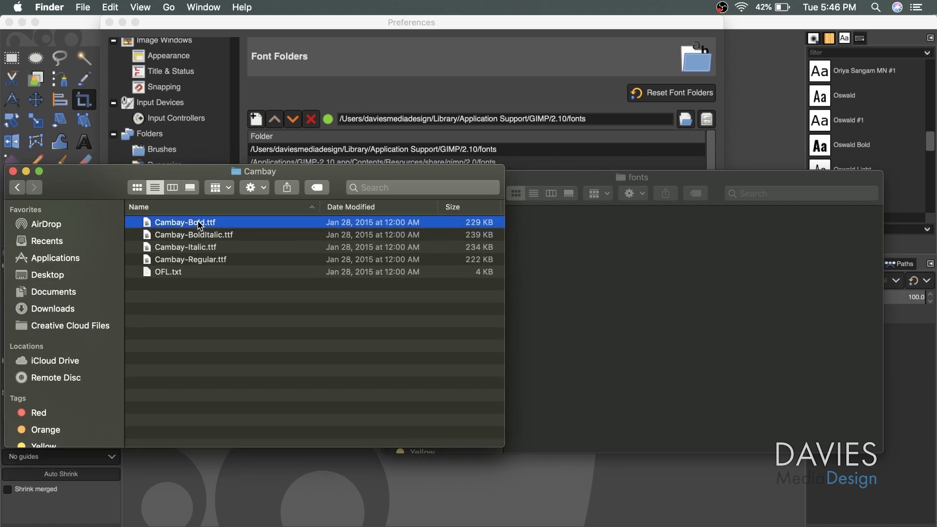
{"action": "left_click", "coordinate": [216, 263], "text": "shift"}
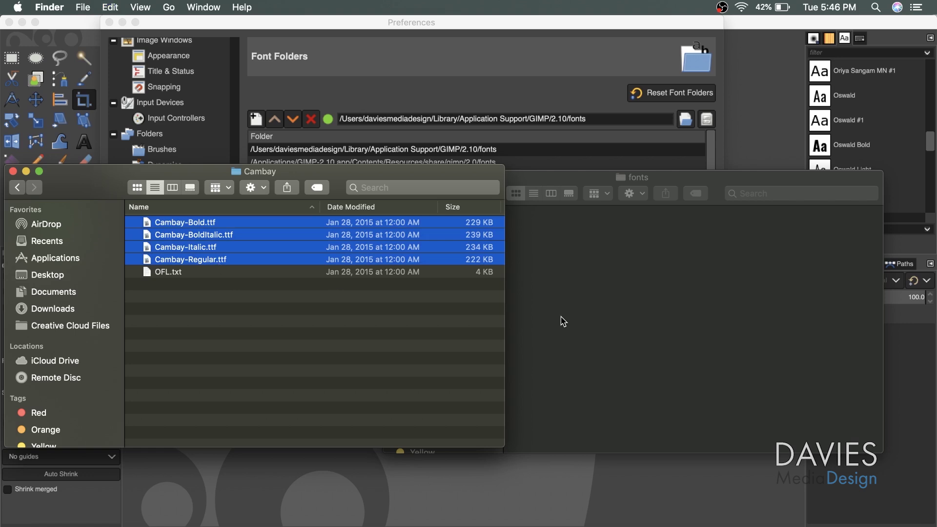
{"action": "left_click", "coordinate": [588, 321]}
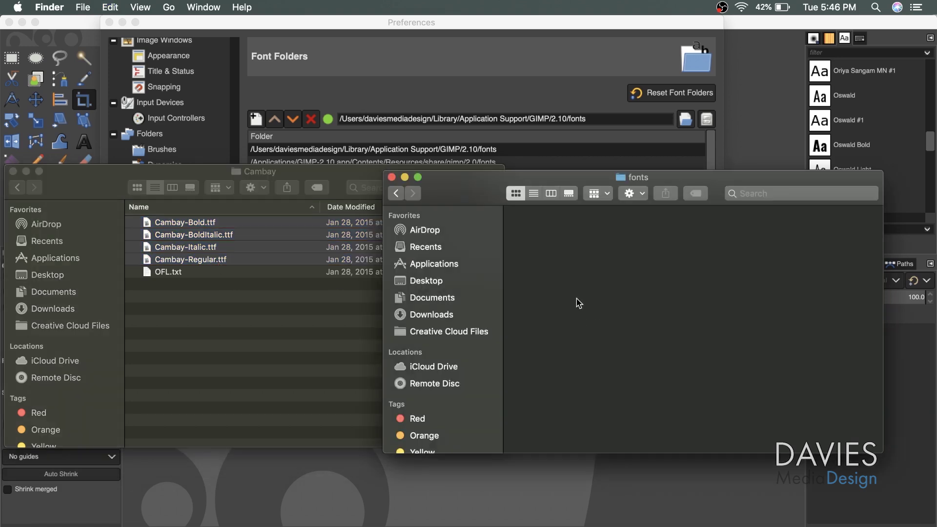
{"action": "key", "text": "super+v"}
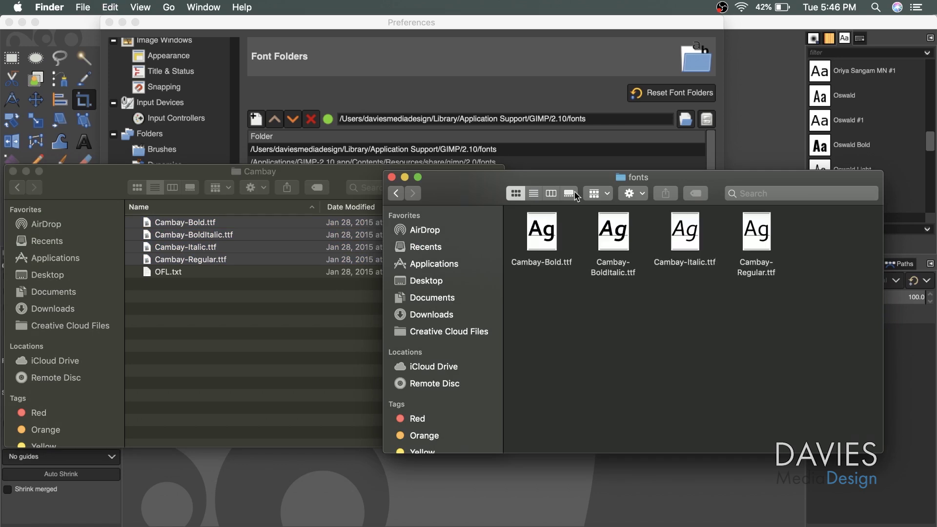
{"action": "left_click", "coordinate": [557, 66]}
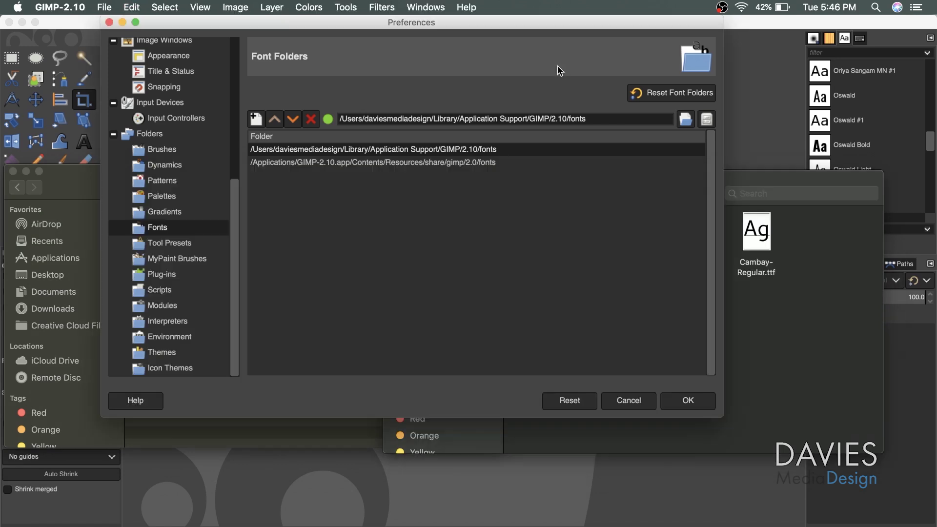
Close Preferences without changes and show the Fonts dockable panel
{"action": "left_click", "coordinate": [629, 401]}
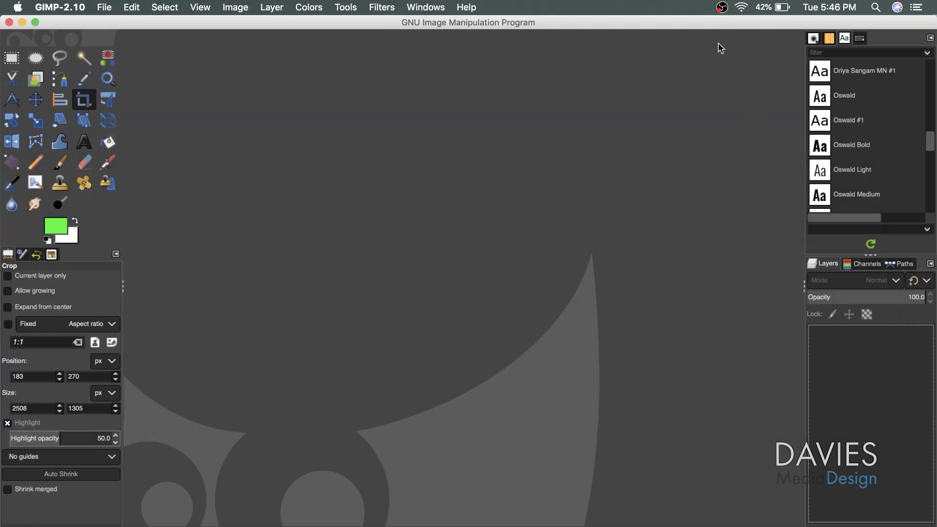
{"action": "left_click", "coordinate": [433, 9]}
{"action": "mouse_move", "coordinate": [438, 40]}
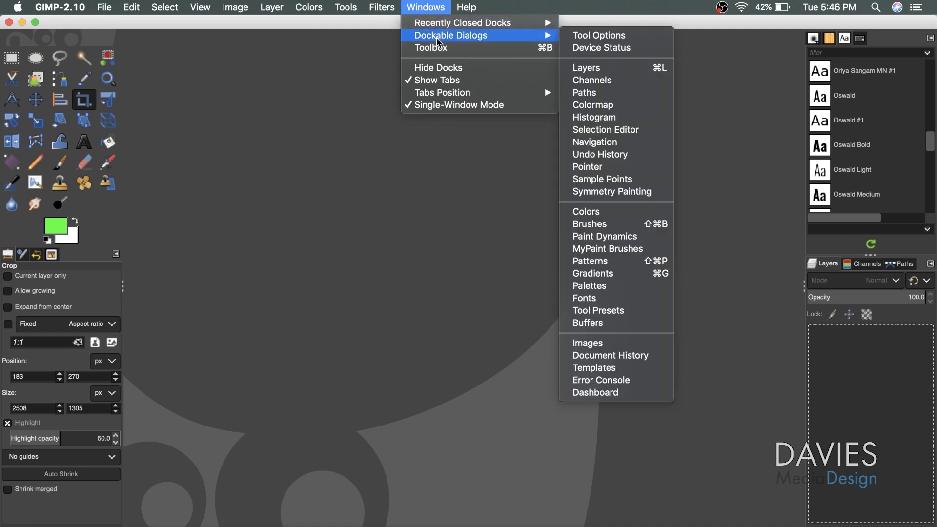
{"action": "left_click", "coordinate": [589, 296]}
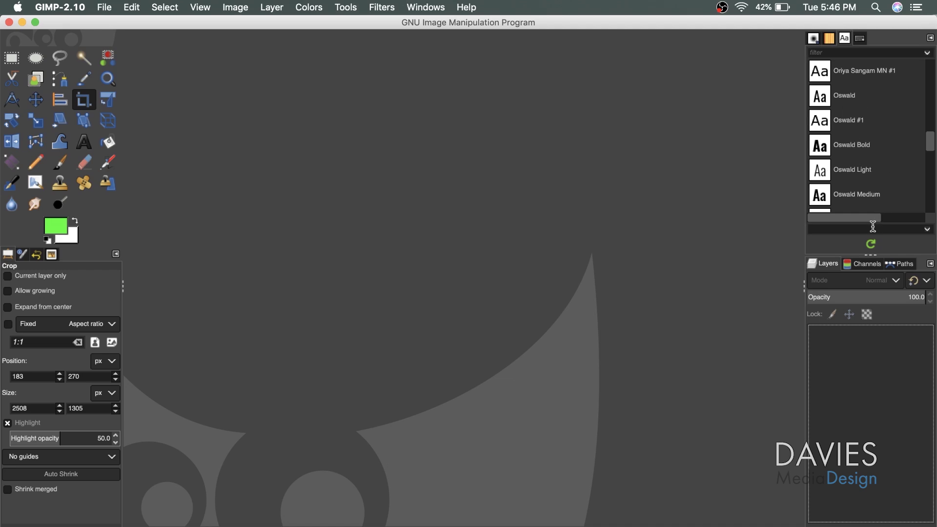
Rescan the fonts and scroll the list to the Cambay Bold, Bold Italic and Italic entries
{"action": "left_click", "coordinate": [871, 244]}
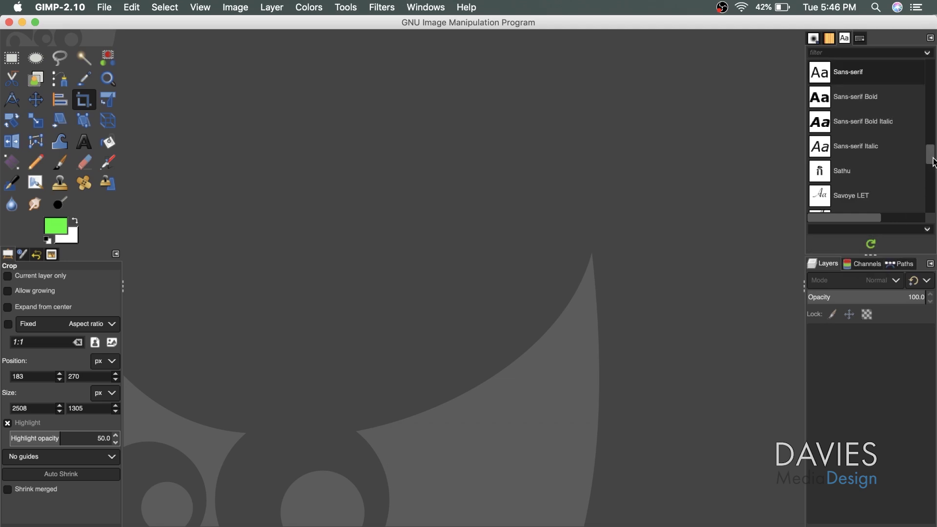
{"action": "left_click_drag", "start_coordinate": [933, 162], "coordinate": [932, 102]}
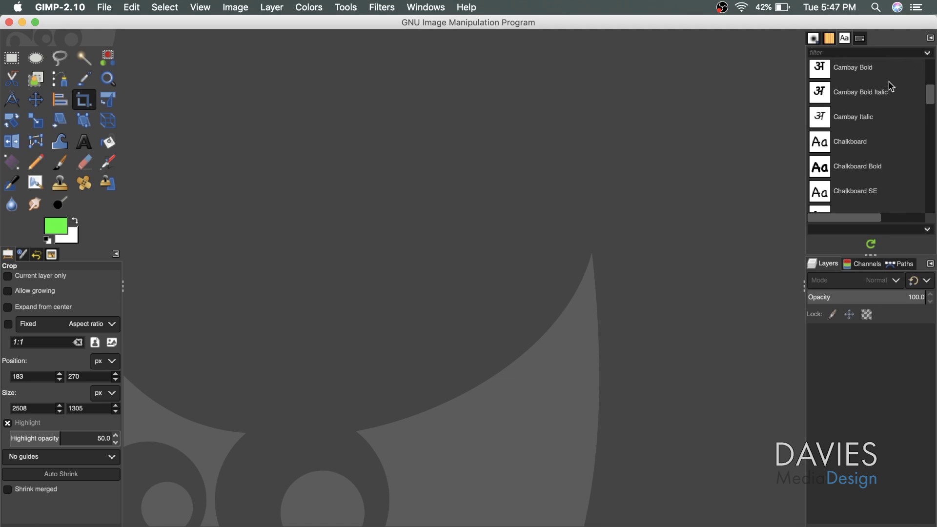
{"action": "left_click_drag", "start_coordinate": [933, 95], "coordinate": [933, 96]}
Create a new blank 1920×1080 image via File > New
{"action": "left_click", "coordinate": [104, 6]}
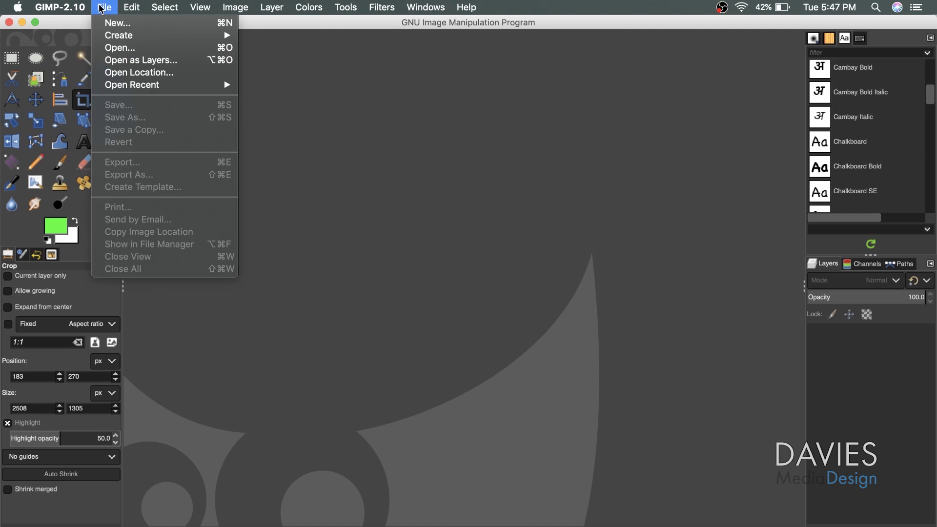
{"action": "left_click", "coordinate": [111, 23]}
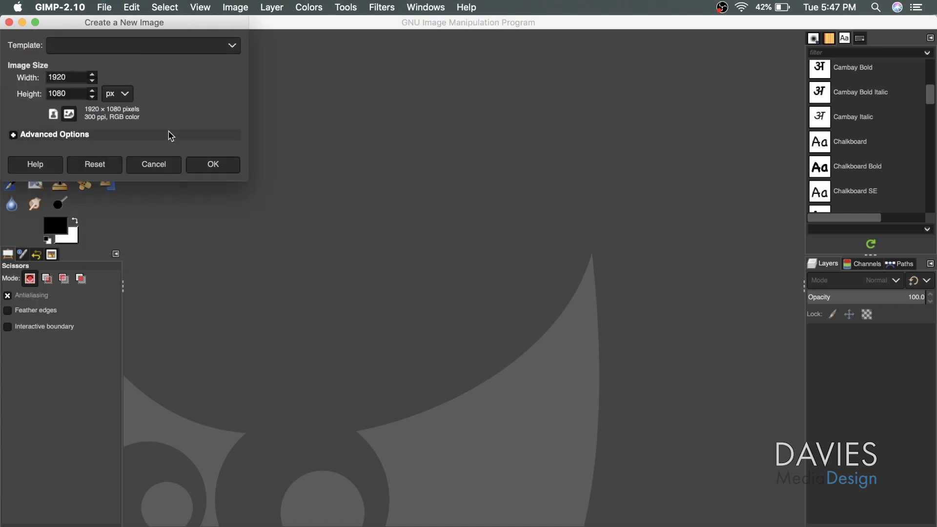
{"action": "left_click", "coordinate": [231, 165]}
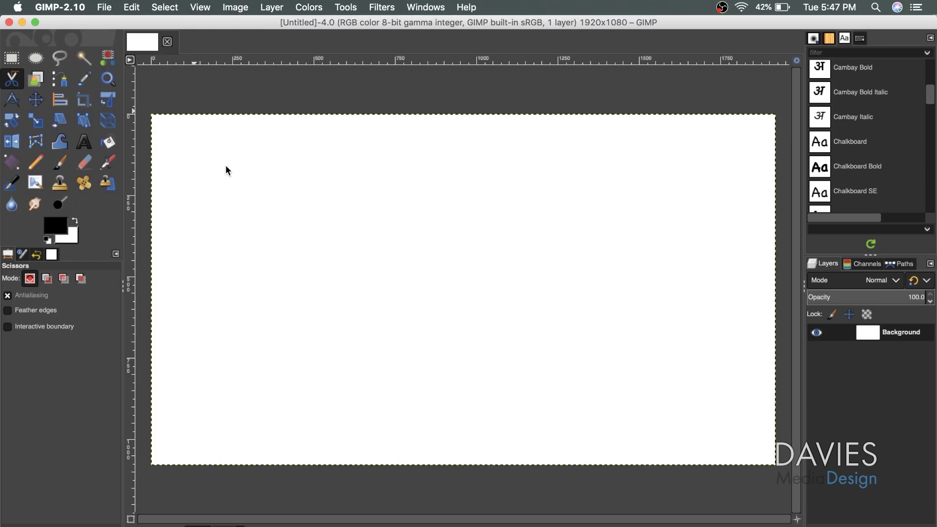
Set the foreground colour to pure black
{"action": "left_click", "coordinate": [60, 227]}
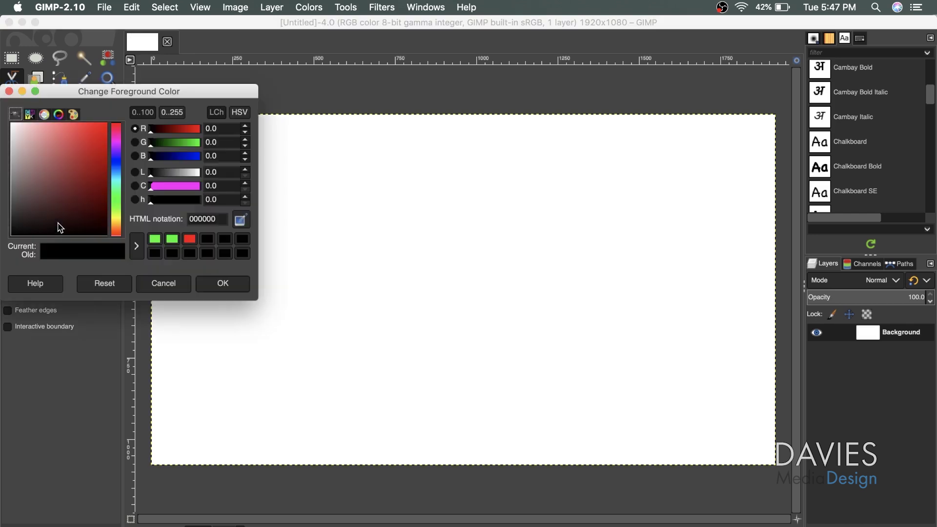
{"action": "left_click_drag", "start_coordinate": [13, 162], "coordinate": [3, 261]}
{"action": "left_click", "coordinate": [200, 282]}
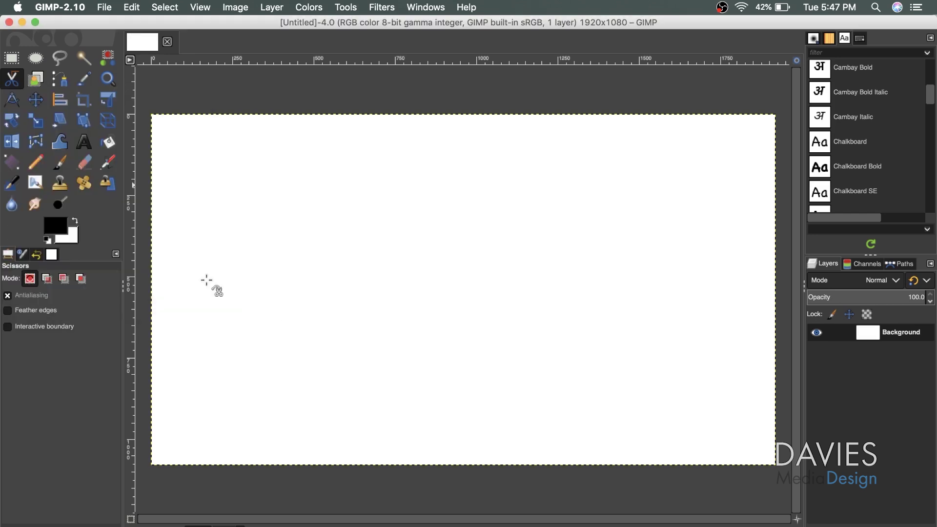
Add a text box reading 'THIS FONT' on one line and 'INSTALLED' on the next
{"action": "left_click", "coordinate": [84, 141]}
{"action": "left_click", "coordinate": [274, 201]}
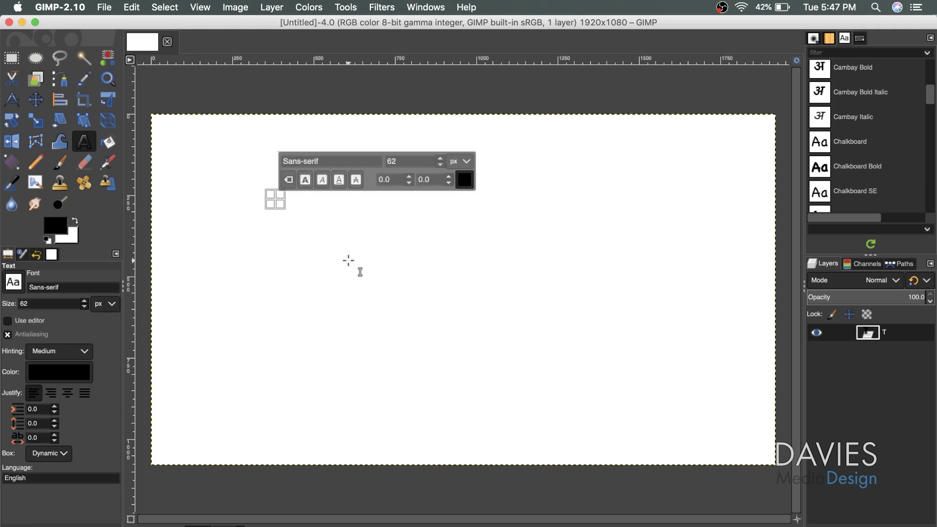
{"action": "type", "text": "THIS FONT"}
{"action": "key", "text": "Return"}
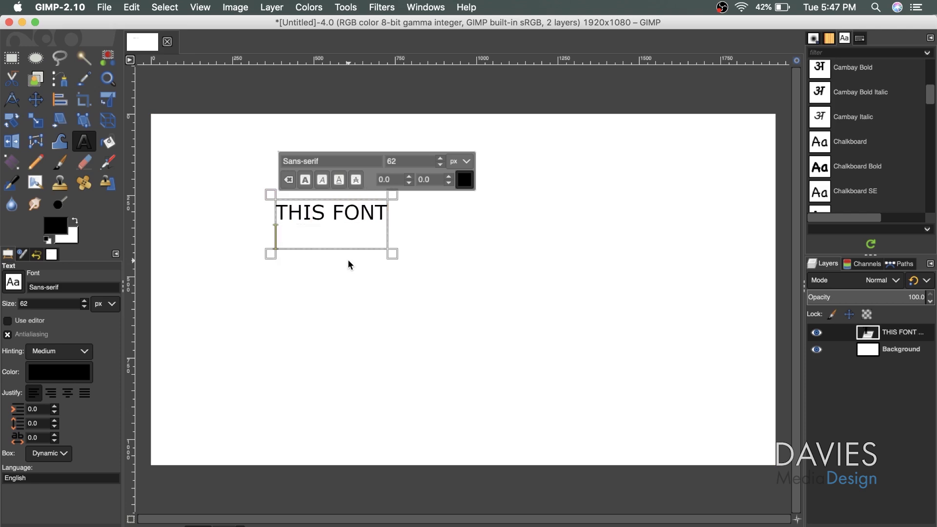
{"action": "type", "text": "INSTALLED"}
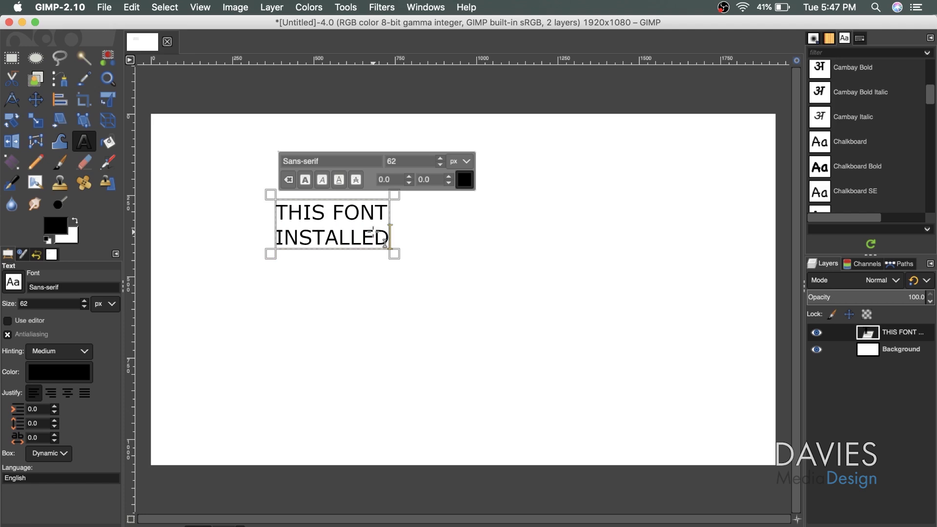
Set all the text in Cambay Bold and enlarge it to 197 px
{"action": "key", "text": "super+a"}
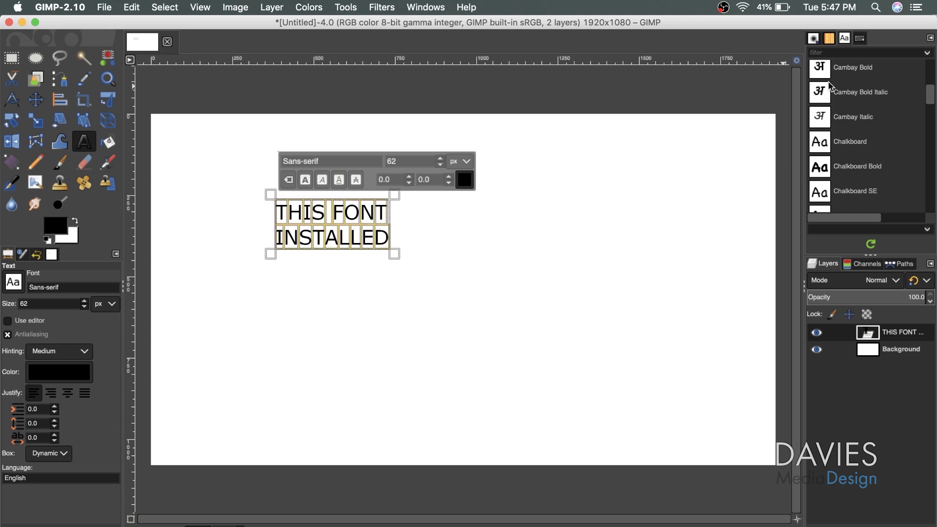
{"action": "left_click", "coordinate": [866, 74]}
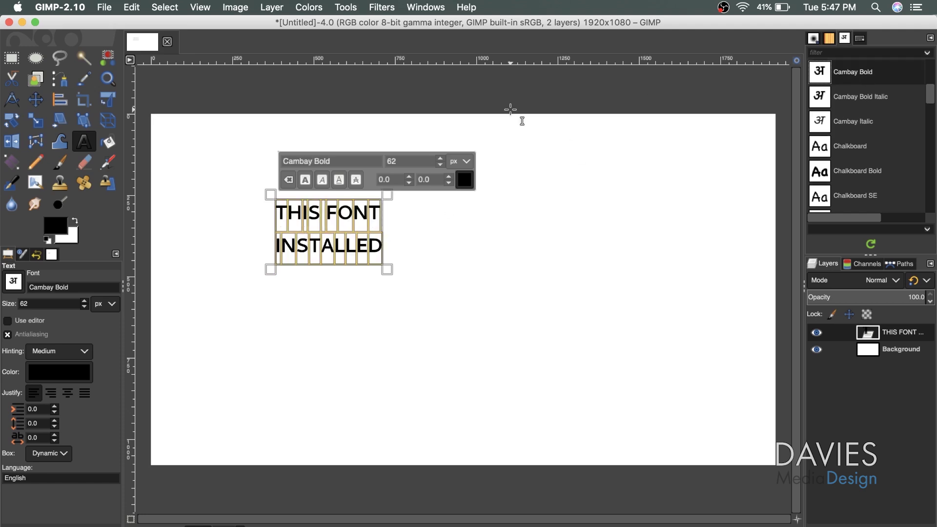
{"action": "left_click", "coordinate": [442, 159]}
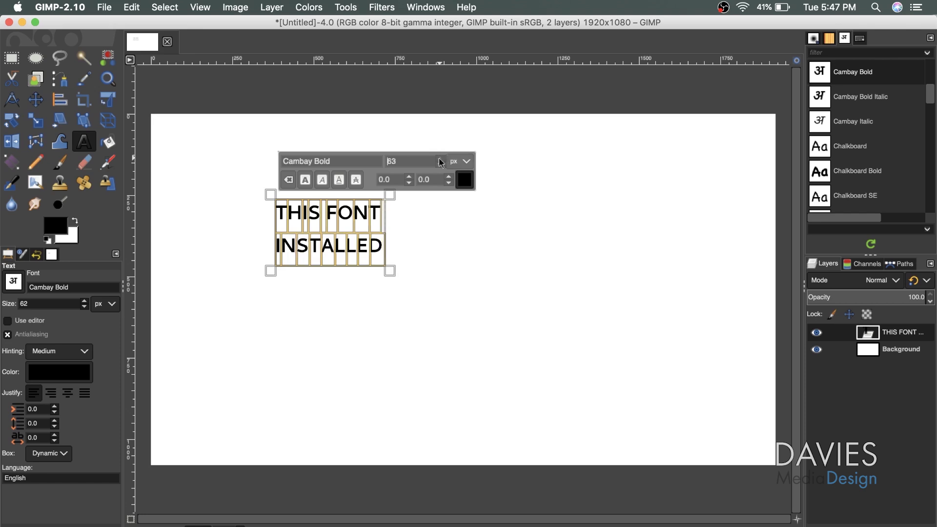
{"action": "scroll", "coordinate": [442, 162], "scroll_direction": "up", "scroll_amount": 10}
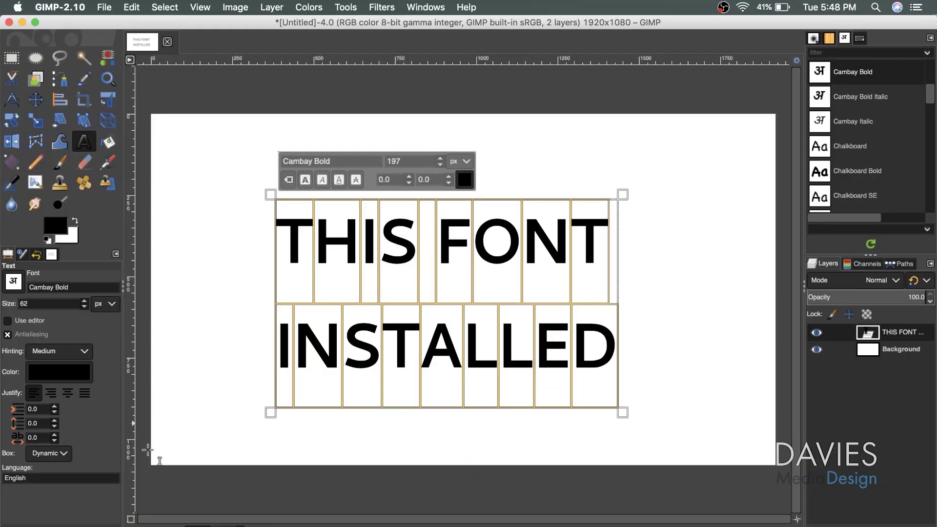
Close the Finder fonts window, clear the selection, and open Cambay-Bold.ttf's Font Book preview
{"action": "left_click", "coordinate": [41, 521]}
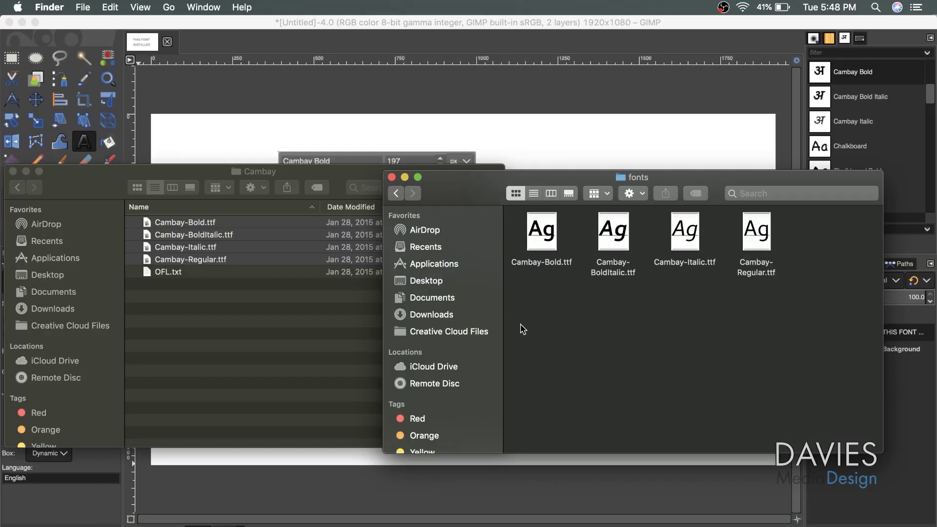
{"action": "left_click", "coordinate": [392, 177]}
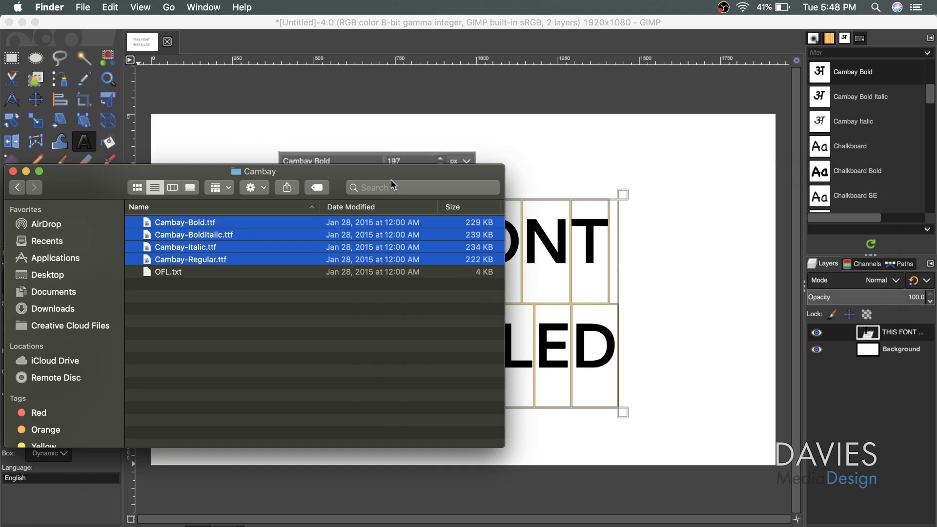
{"action": "left_click", "coordinate": [212, 240]}
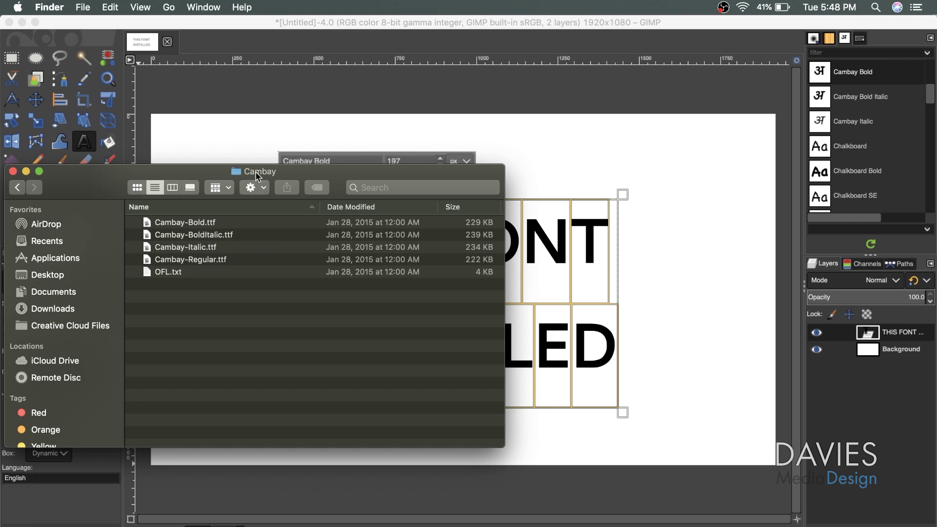
{"action": "double_click", "coordinate": [200, 224]}
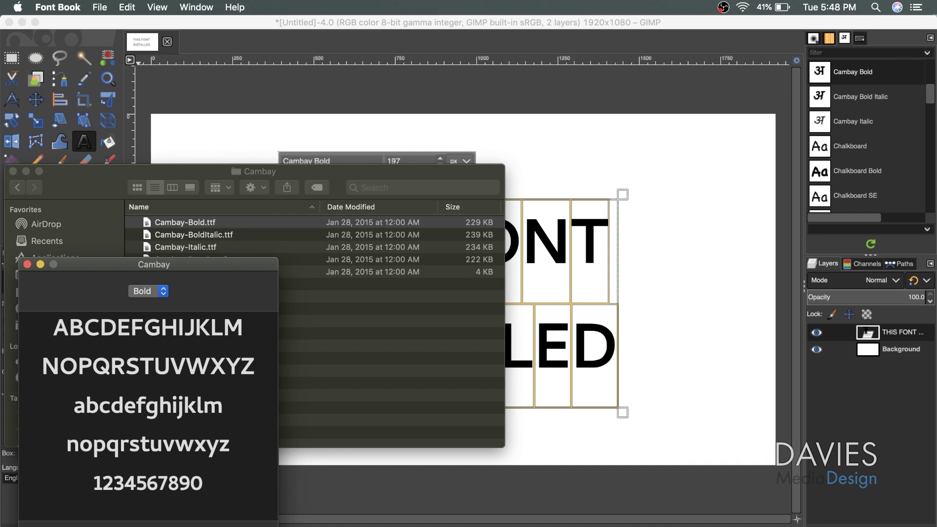
Install Cambay Bold, check it beside Oswald in the User collection, then go back to GIMP
{"action": "key", "text": "Return"}
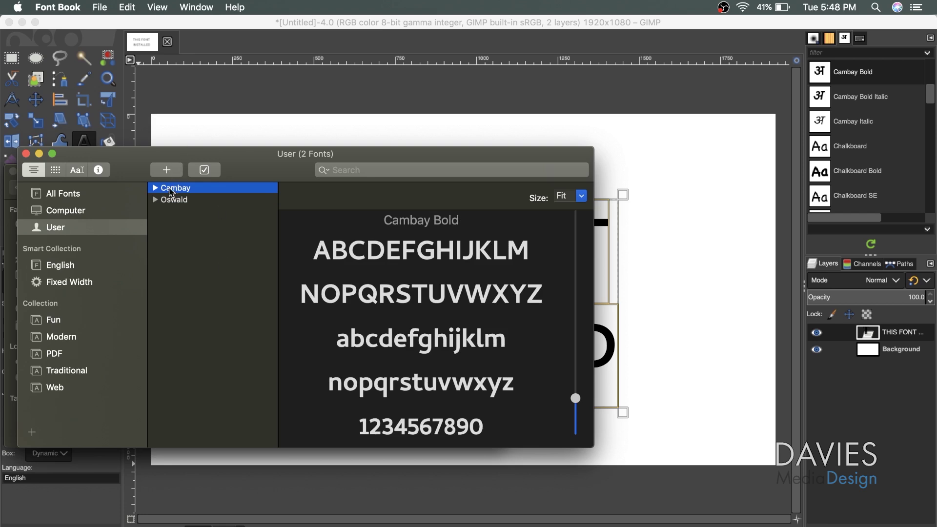
{"action": "left_click", "coordinate": [155, 189]}
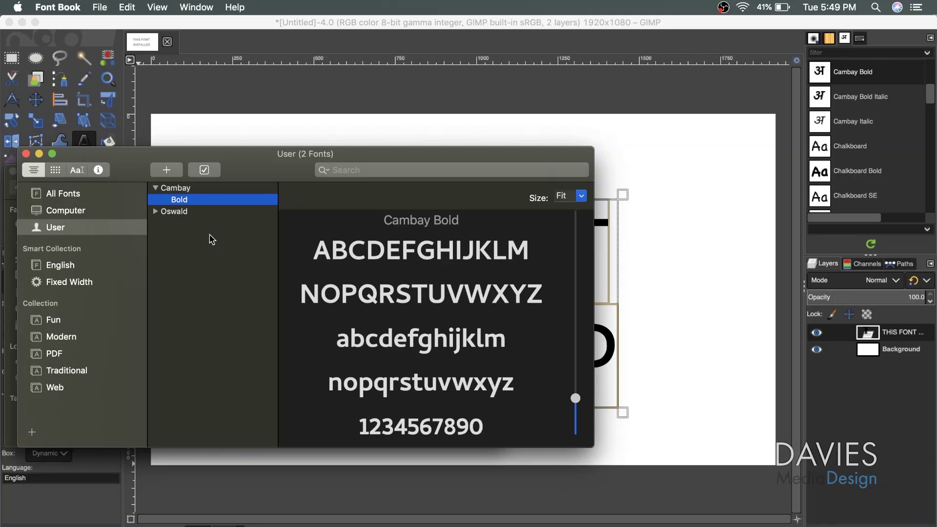
{"action": "left_click", "coordinate": [177, 214]}
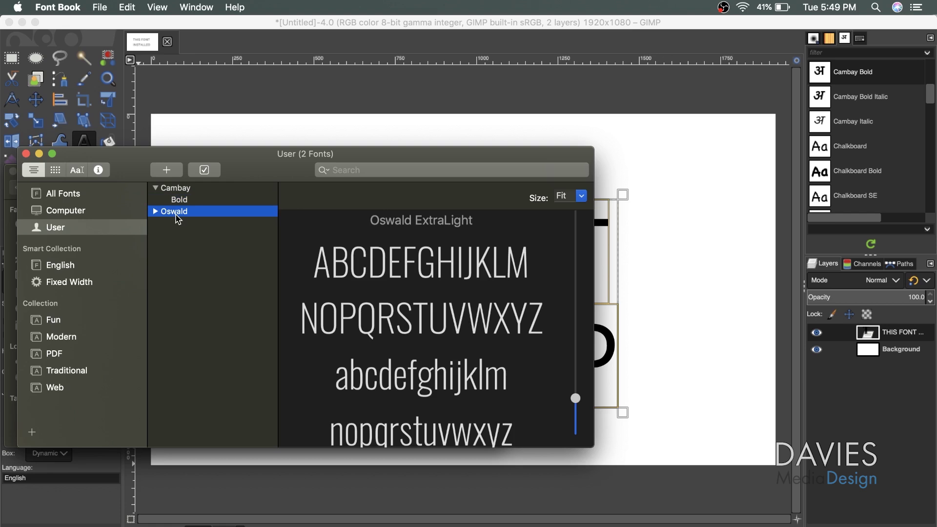
{"action": "left_click", "coordinate": [553, 32]}
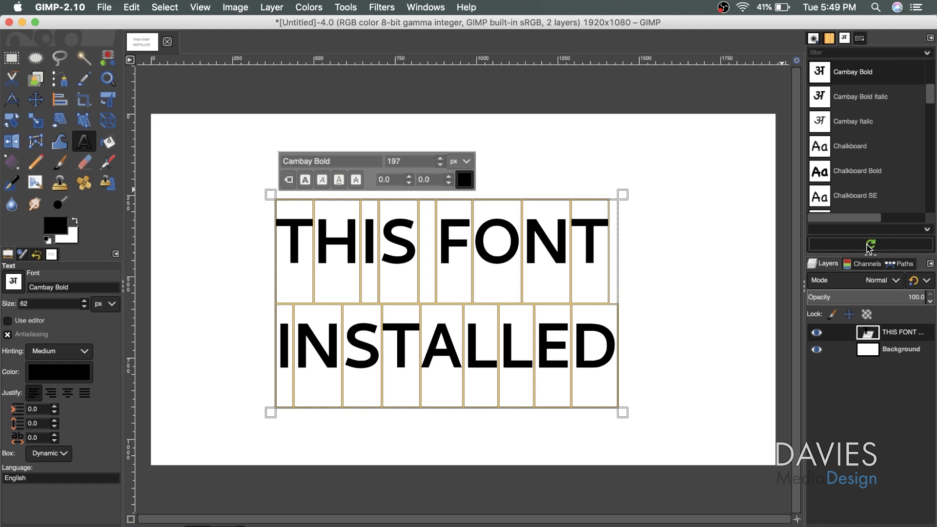